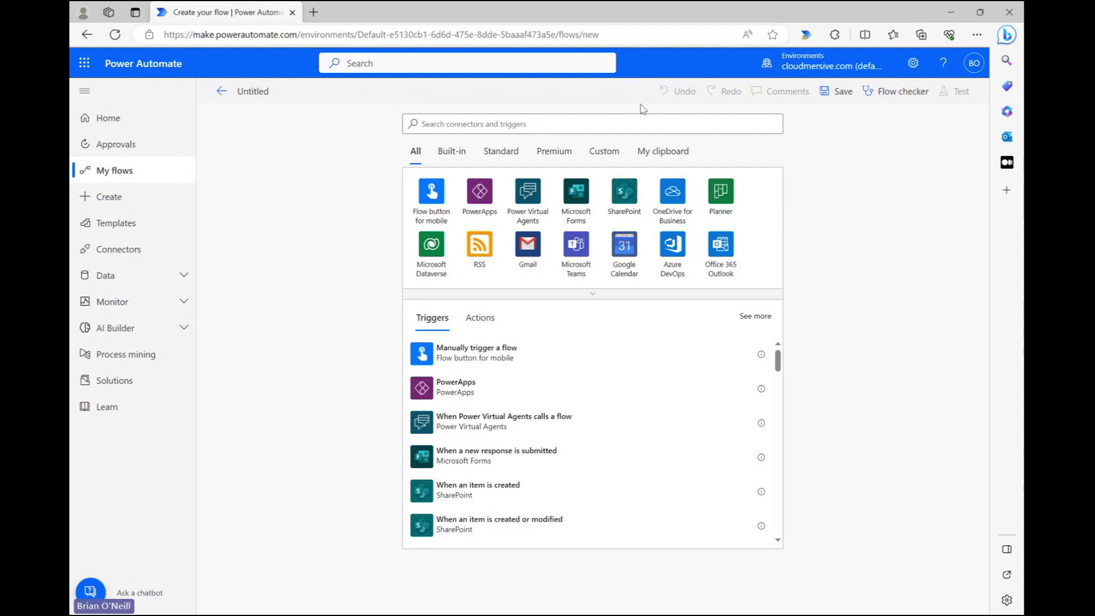
# Start the flow with the Office 365 Outlook 'When a new email arrives (V3)' trigger on the Inbox folder
pyautogui.click(602, 122)
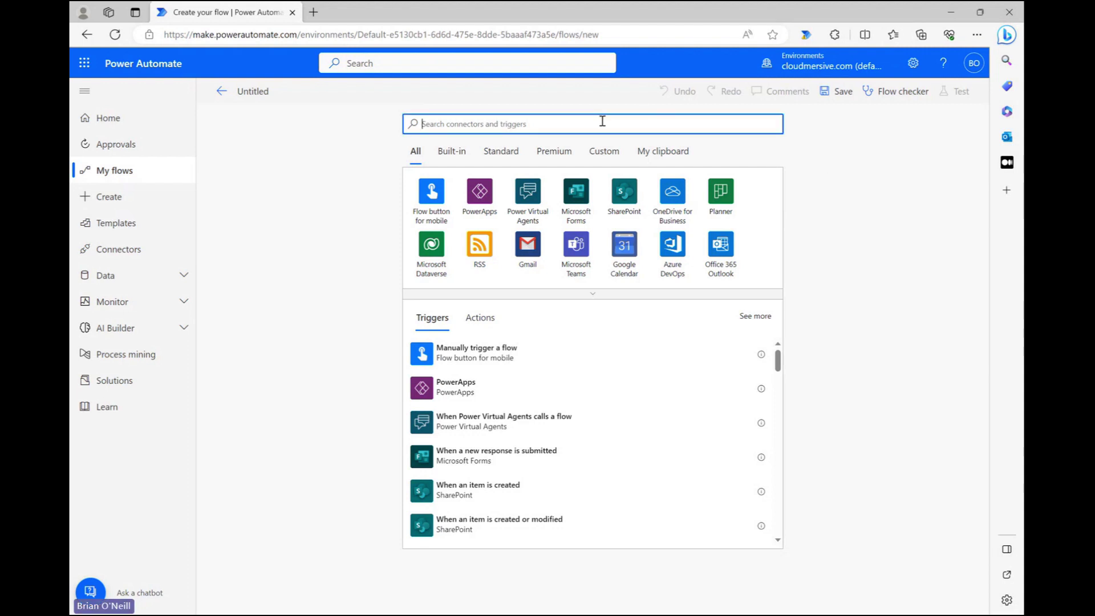
pyautogui.write('whe')
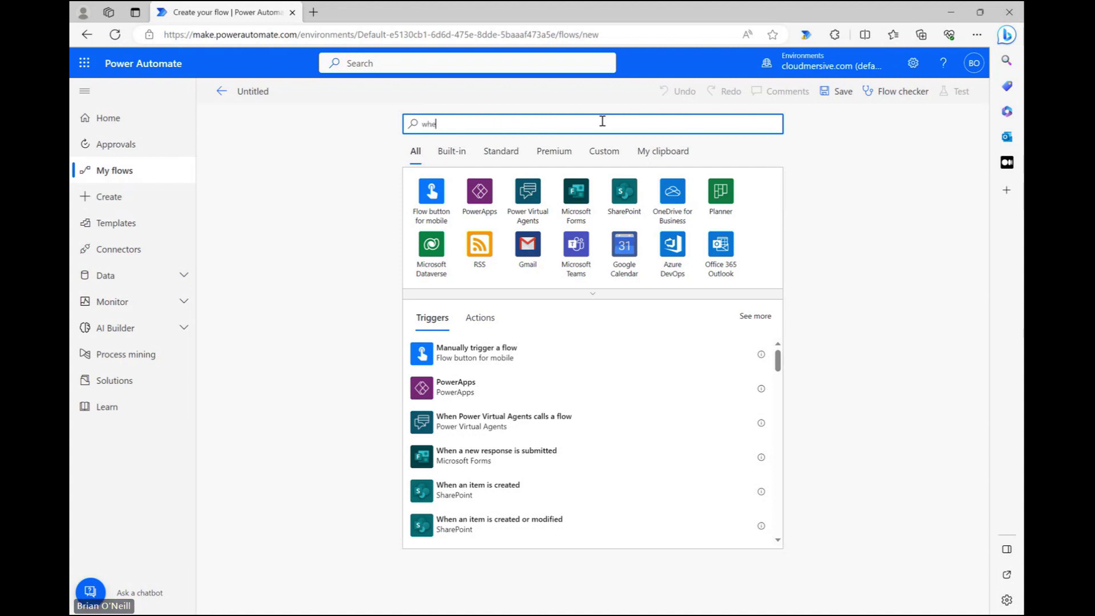
pyautogui.write('n an email arrives')
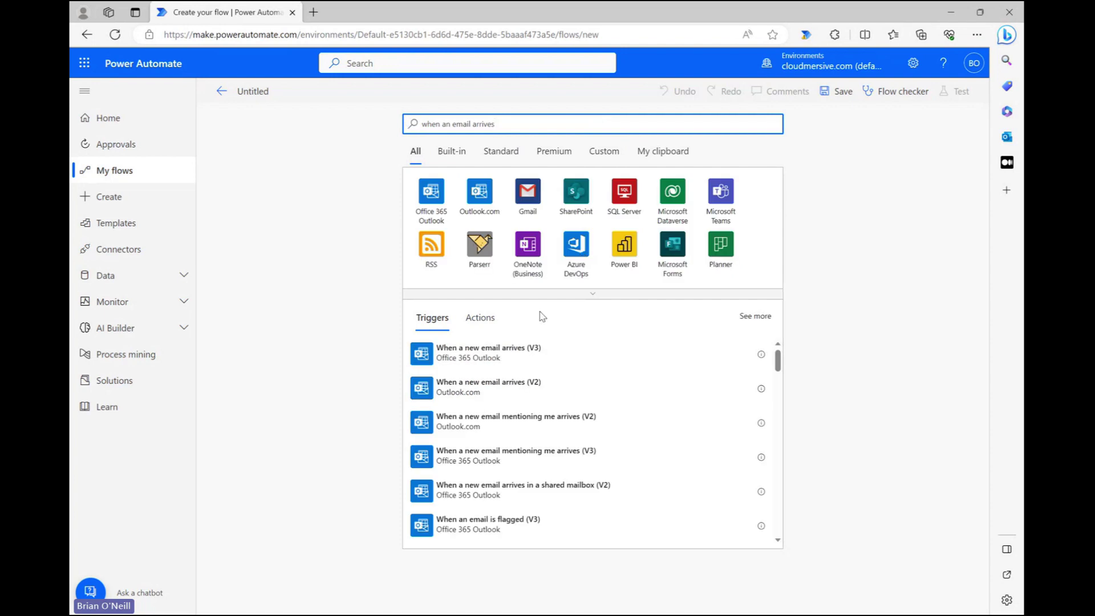
pyautogui.click(483, 357)
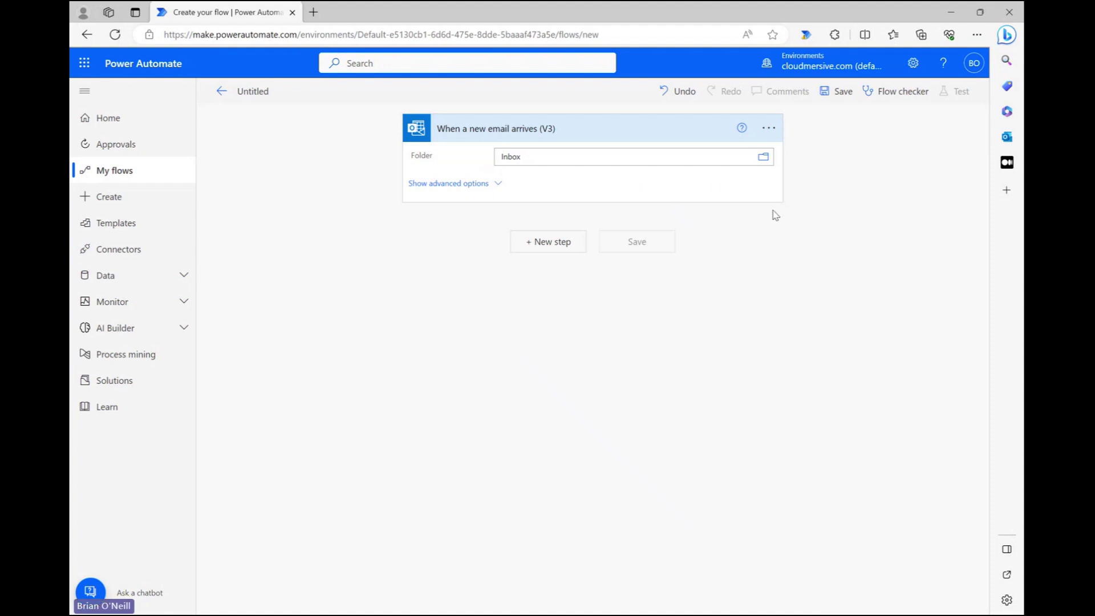
pyautogui.doubleClick(507, 156)
pyautogui.click(569, 177)
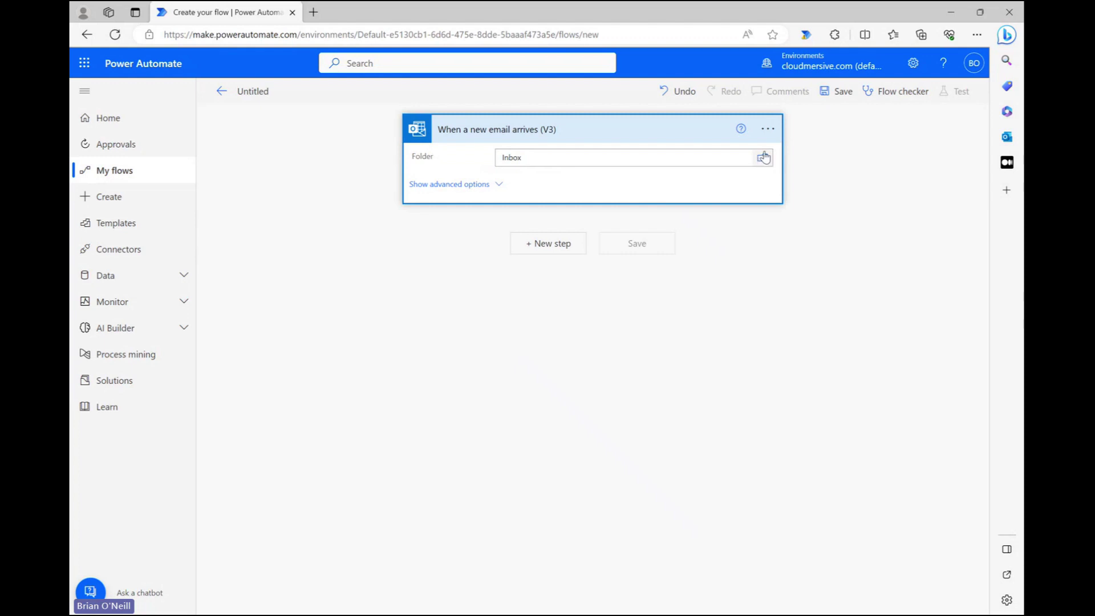
pyautogui.click(829, 172)
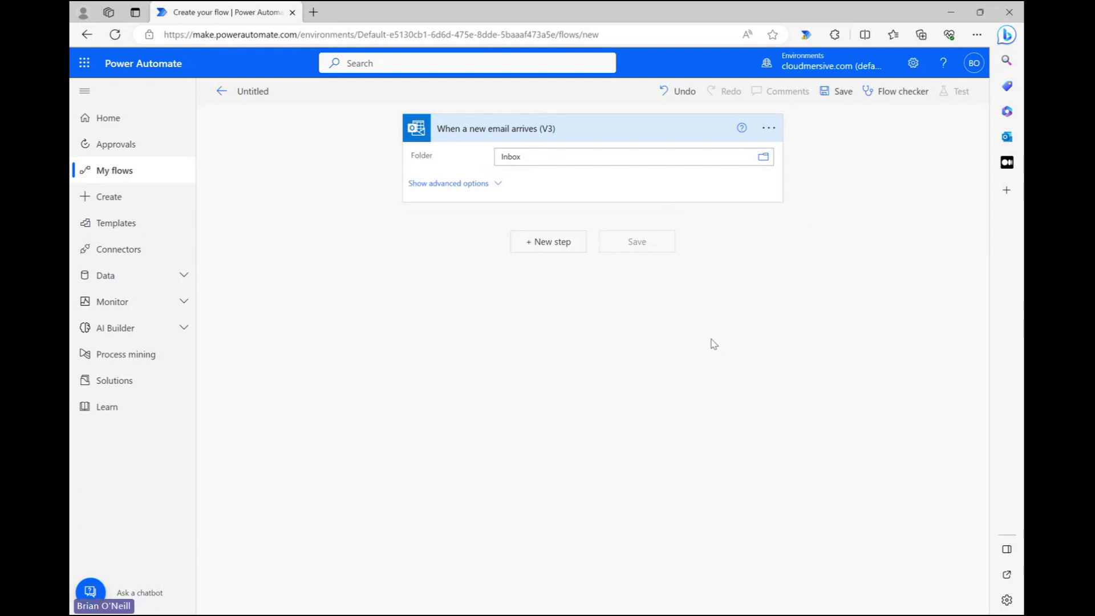
# Add a Get Attachment (V2) action whose Message Id is the trigger's Message Id
pyautogui.click(561, 246)
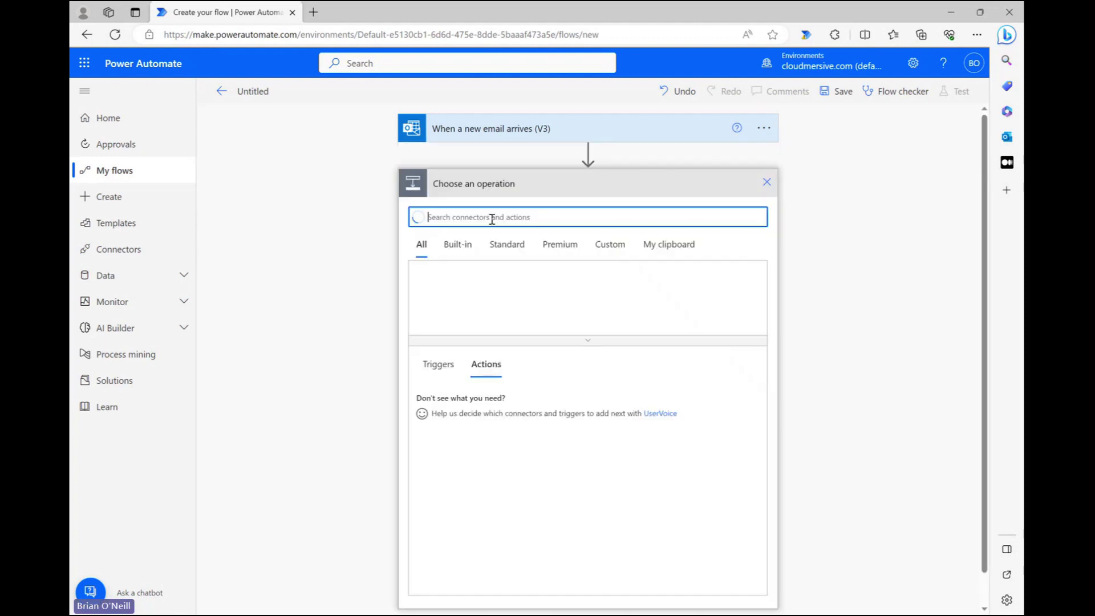
pyautogui.write('get attachment')
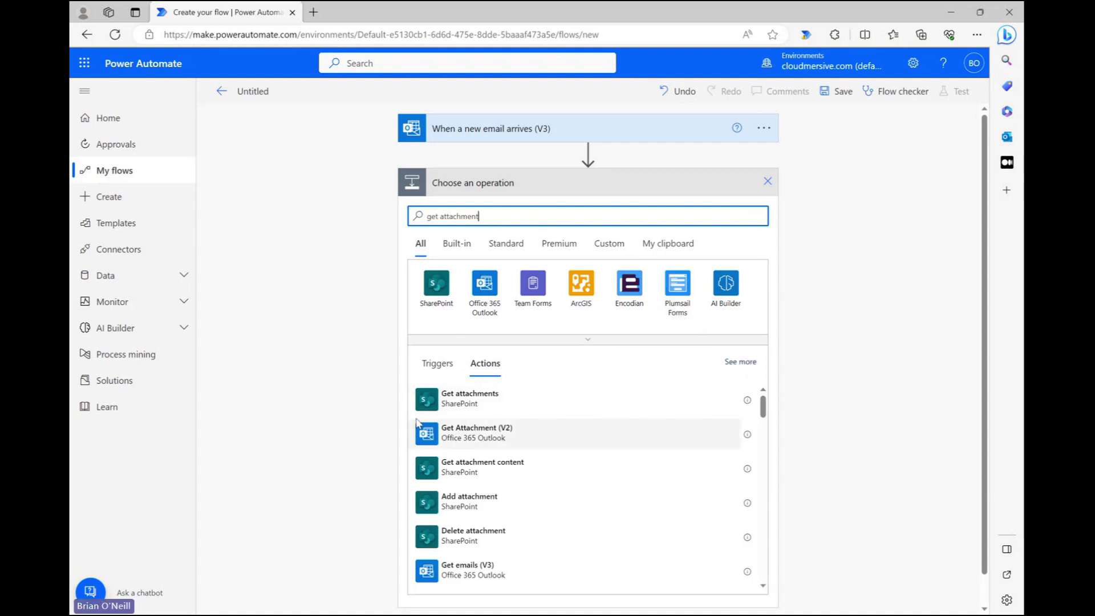
pyautogui.click(473, 434)
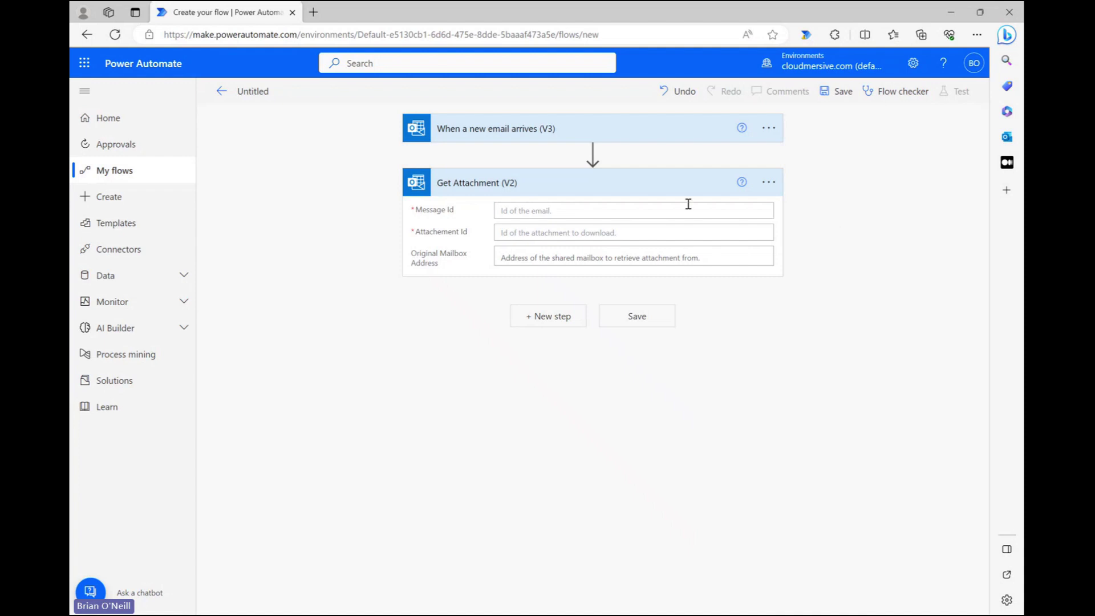
pyautogui.click(531, 212)
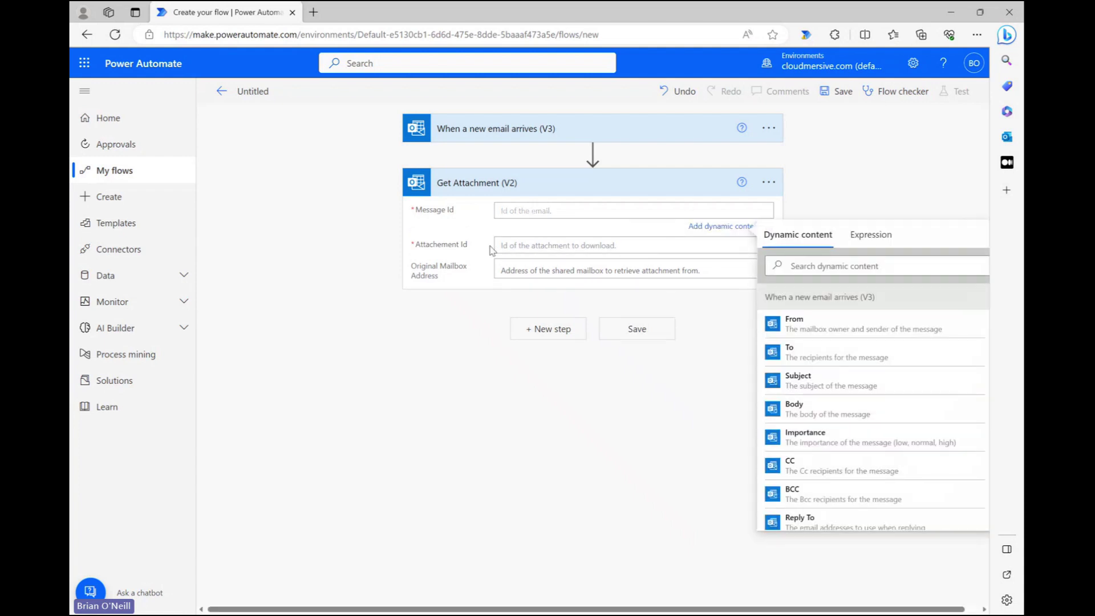
pyautogui.scroll(-4, 871, 374)
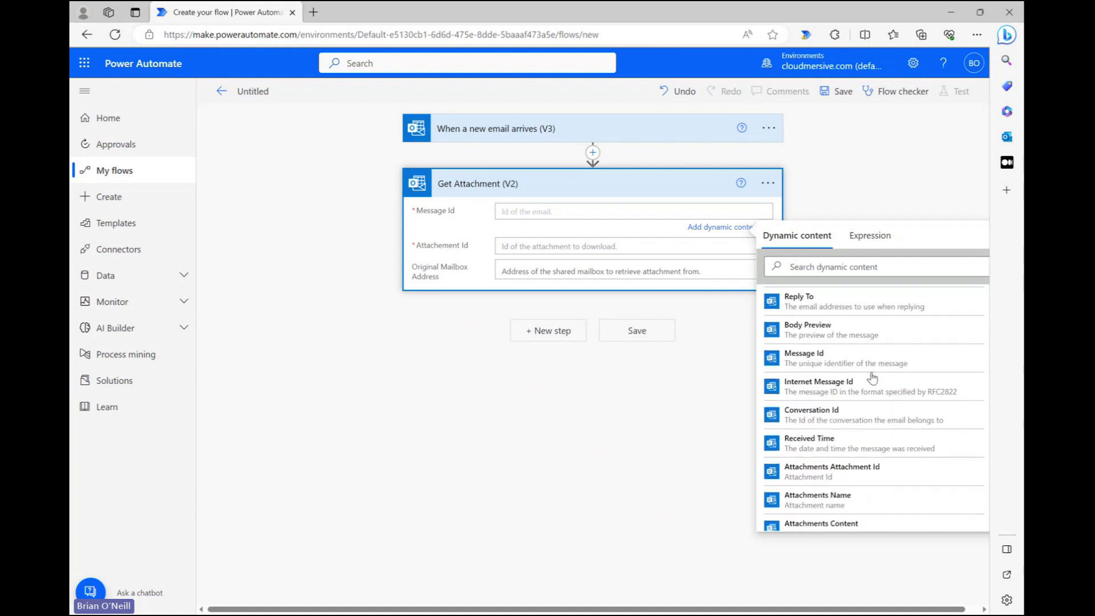
pyautogui.click(864, 362)
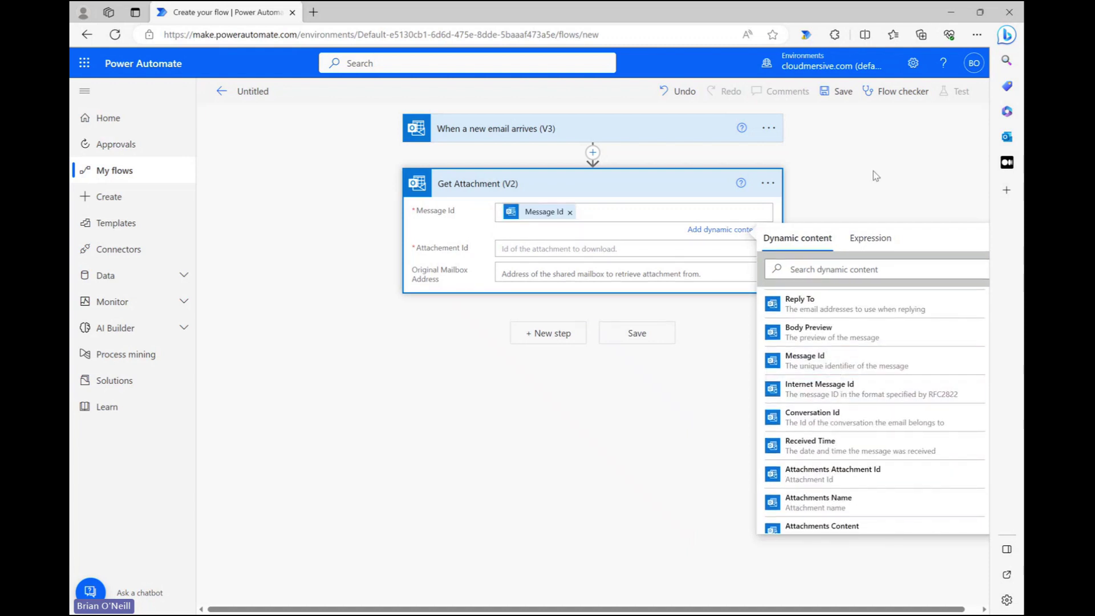
pyautogui.click(870, 177)
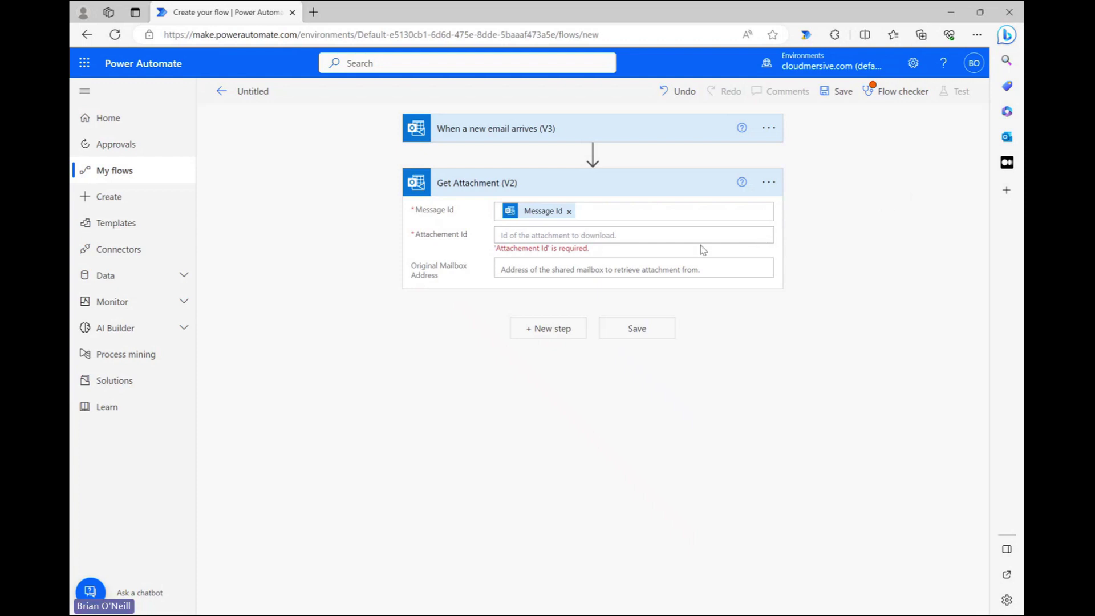
# Set Attachement Id to the email's 'Attachments Attachment Id', wrapping the step in Apply to each
pyautogui.click(605, 236)
pyautogui.scroll(-6, 890, 388)
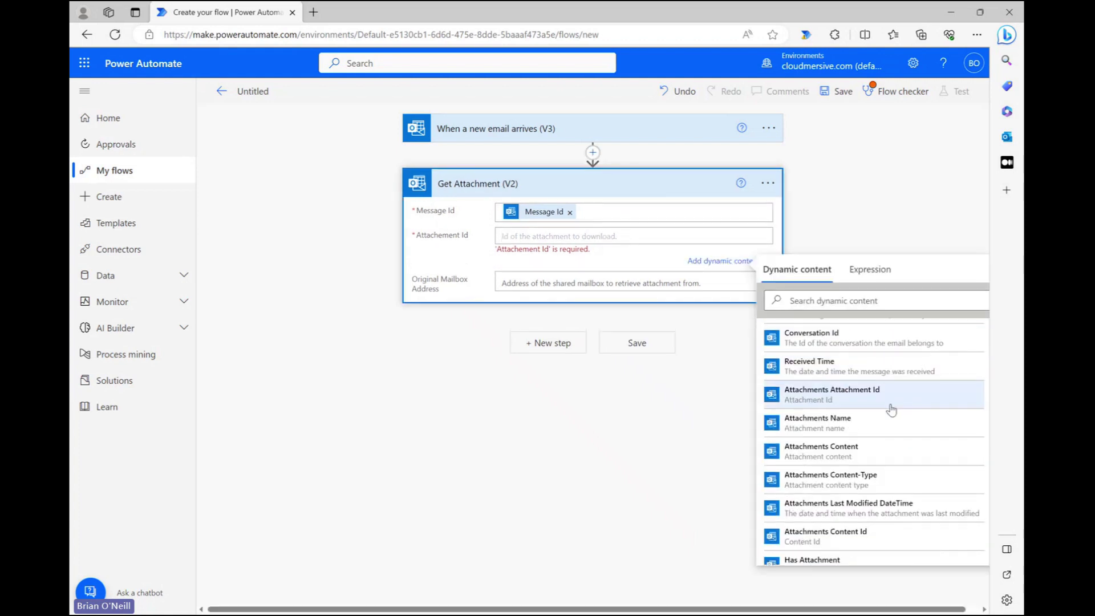
pyautogui.click(837, 398)
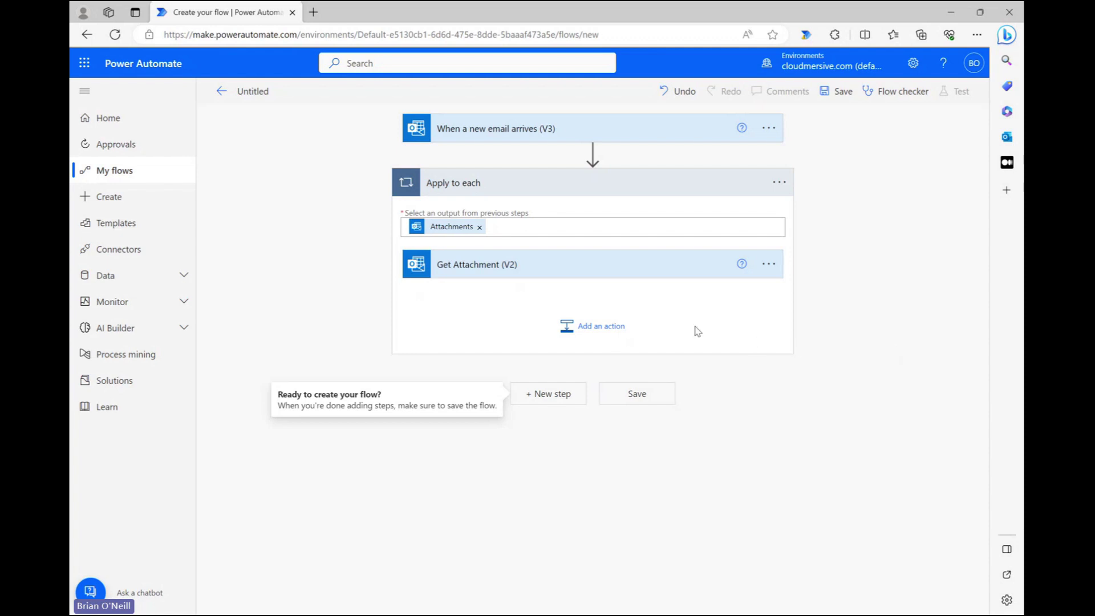
# Add a step inside the loop and search 'cloudmersive' to show the Cloudmersive Virus Scan connector's actions
pyautogui.click(599, 327)
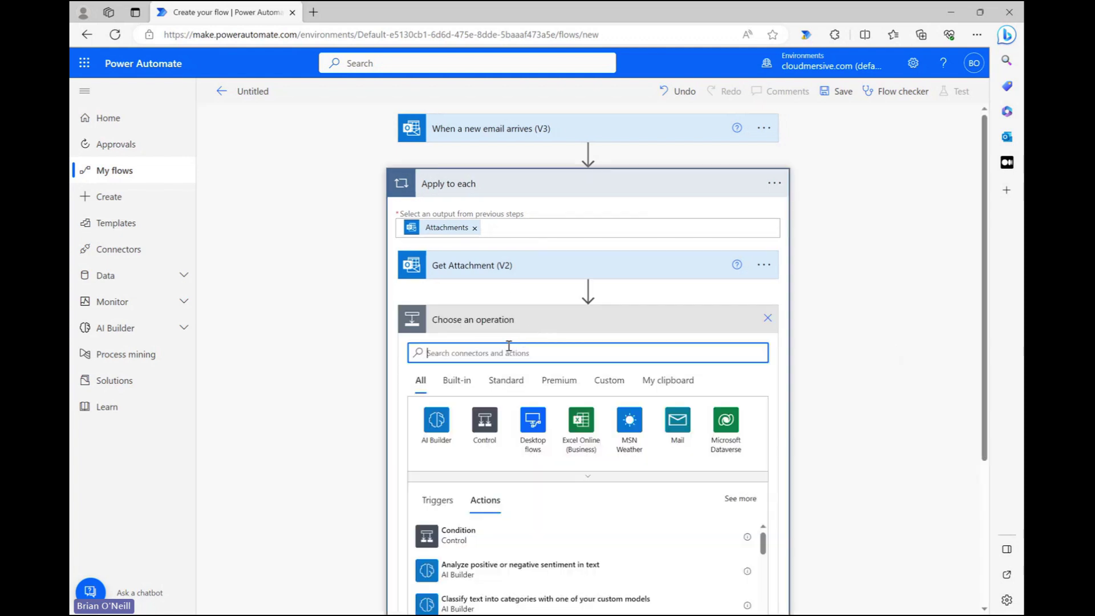
pyautogui.write('cloudmersive')
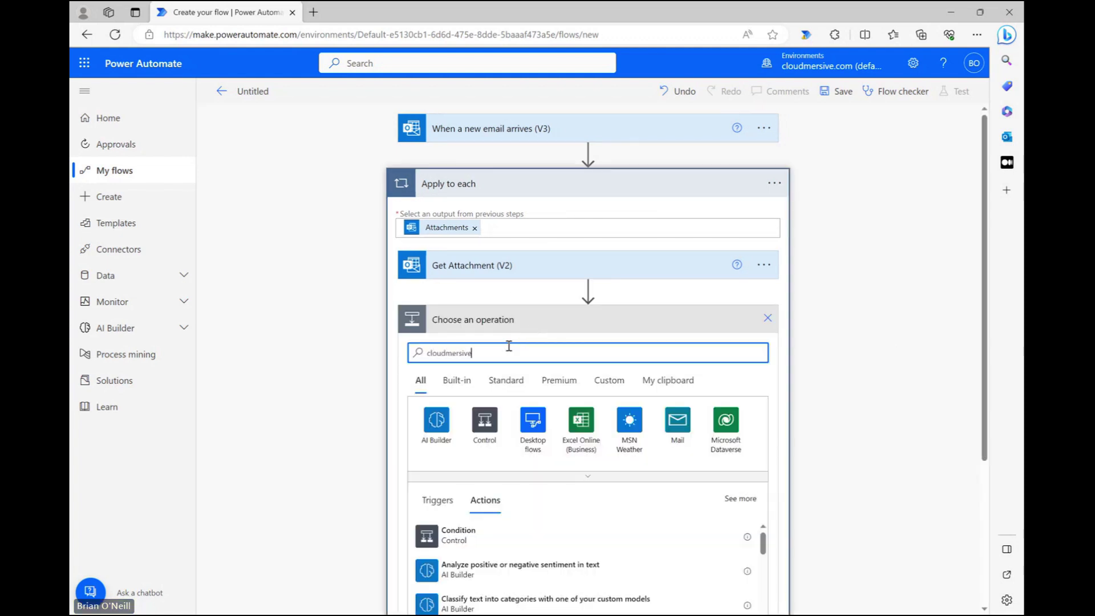
pyautogui.scroll(-2, 834, 369)
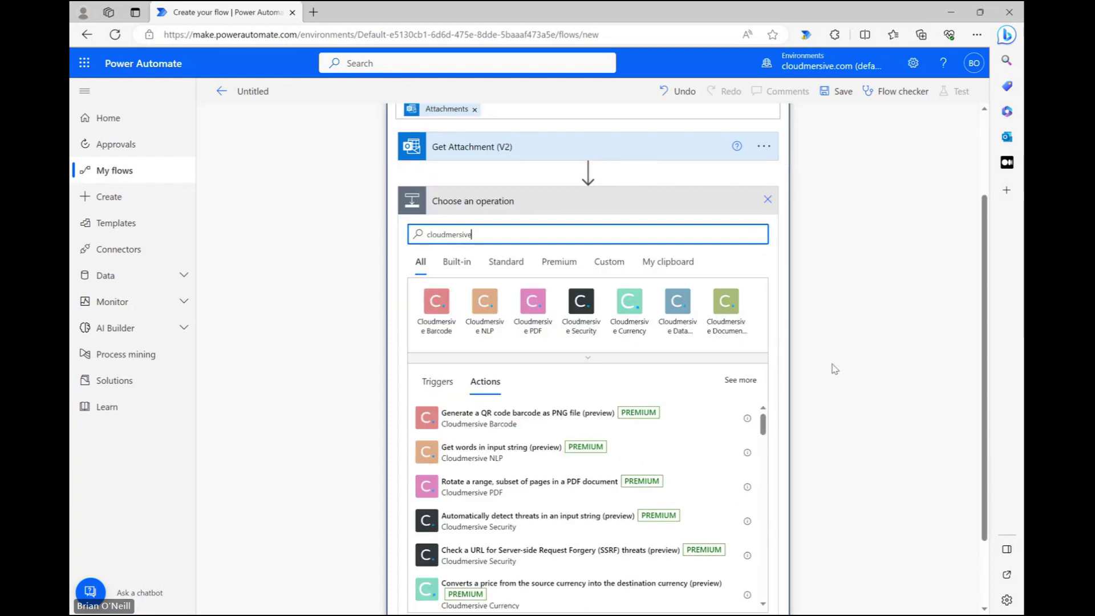
pyautogui.click(632, 328)
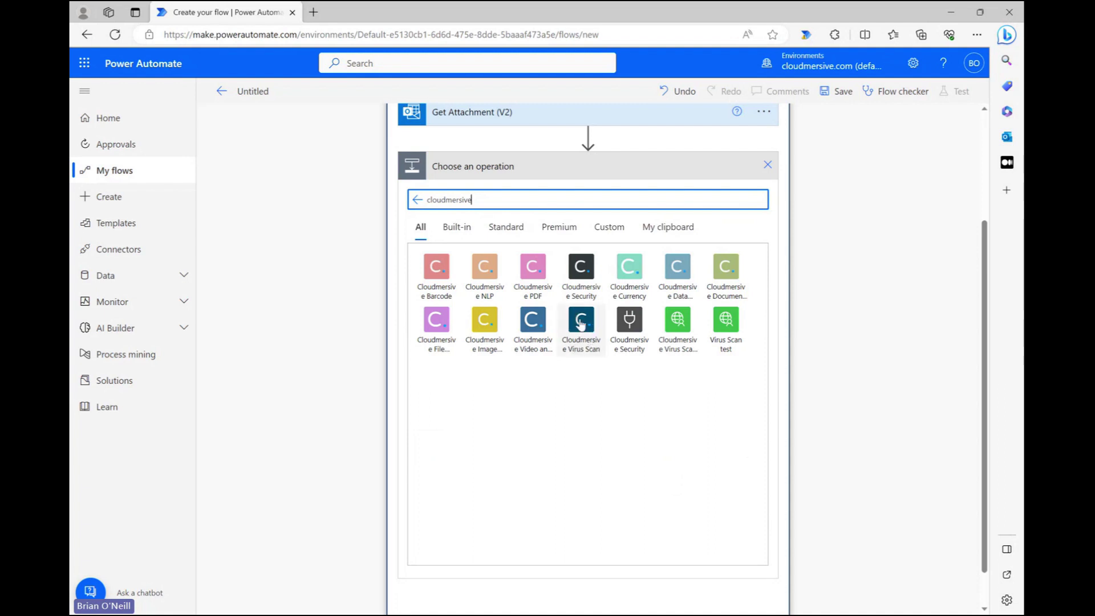
pyautogui.click(581, 324)
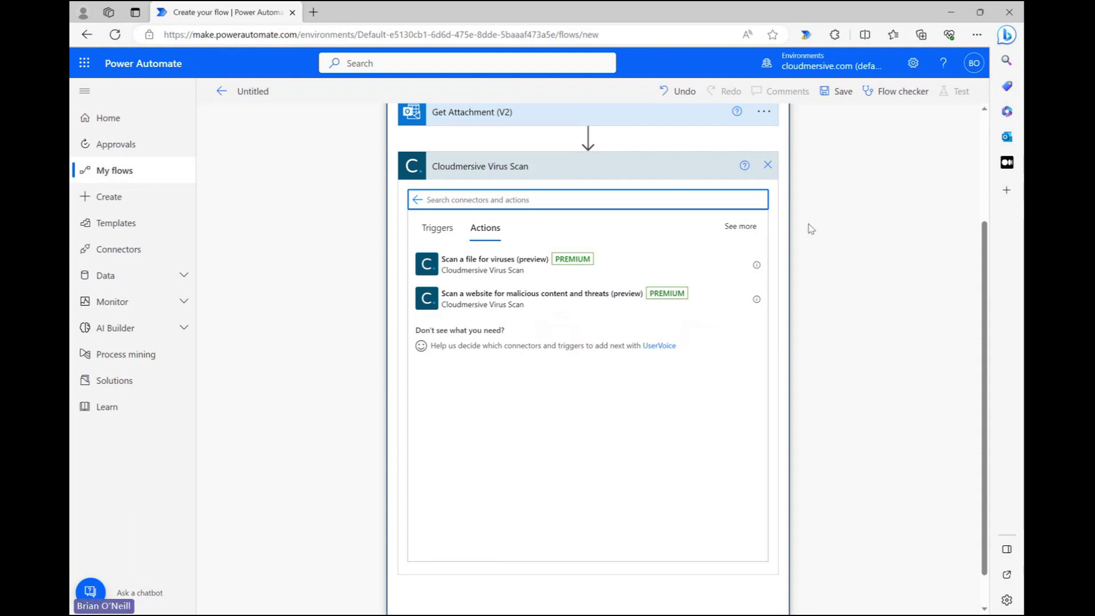
# Add 'Scan a file for viruses' with Input File set to the attachment's Content Bytes
pyautogui.click(477, 263)
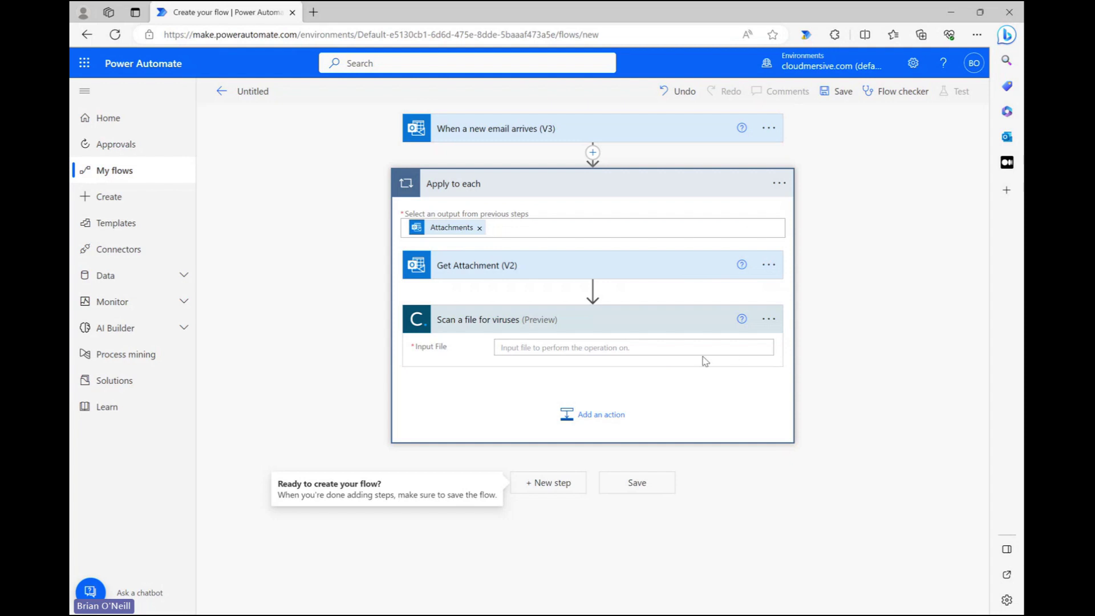
pyautogui.click(626, 349)
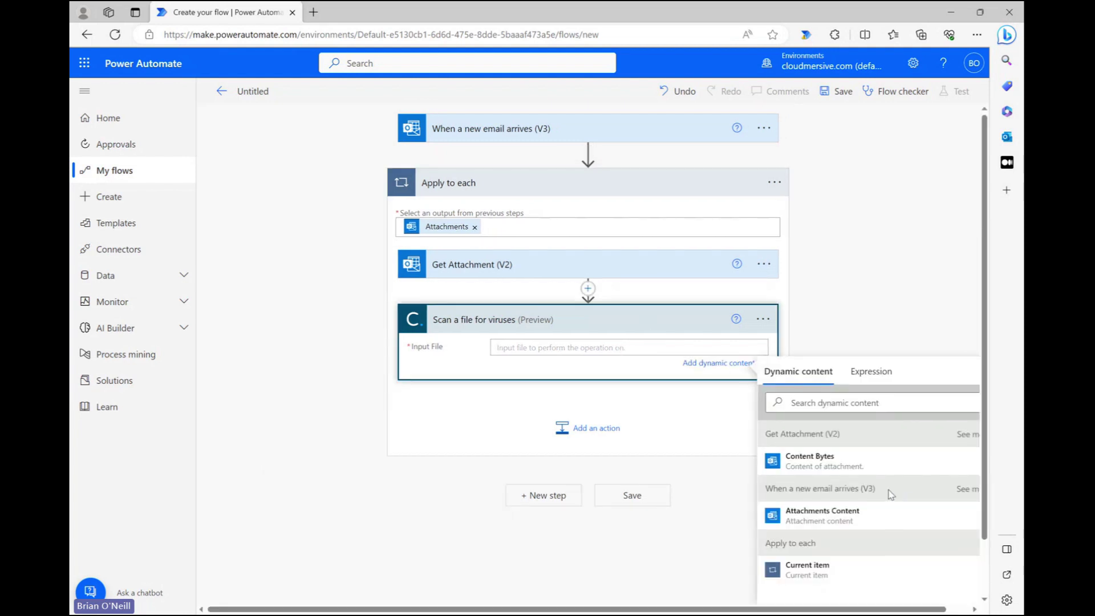
pyautogui.click(807, 460)
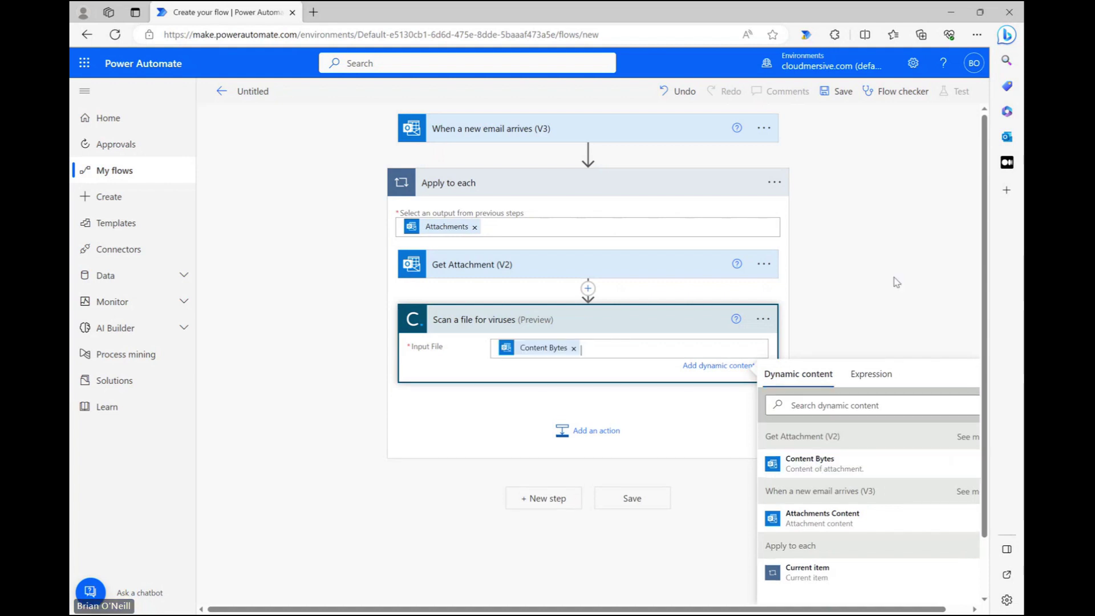
pyautogui.click(896, 282)
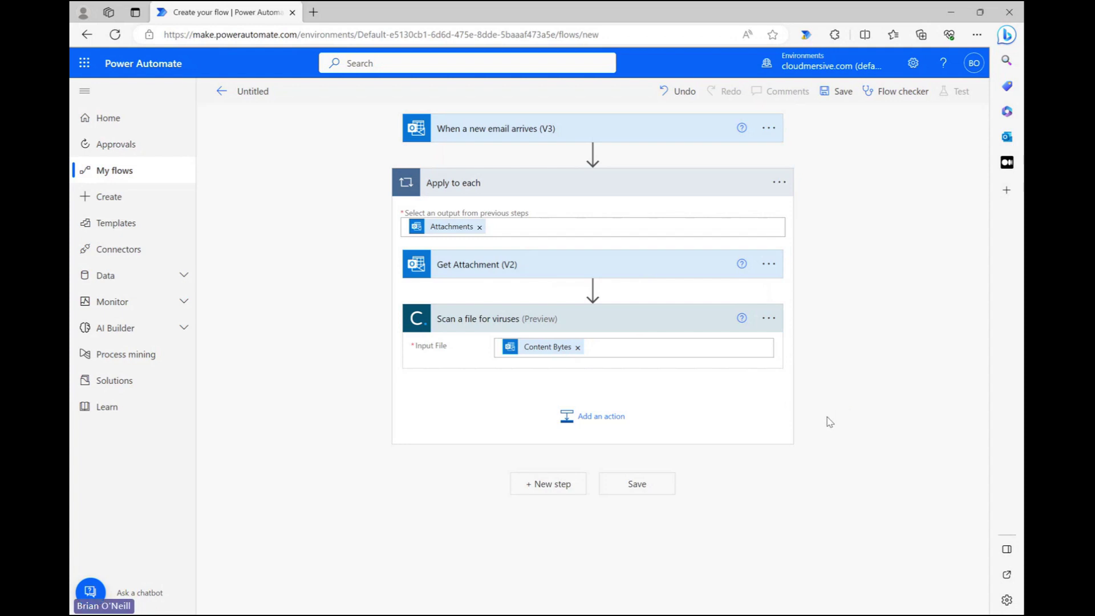
# Save the flow and run a manual test that waits for an incoming email
pyautogui.click(647, 486)
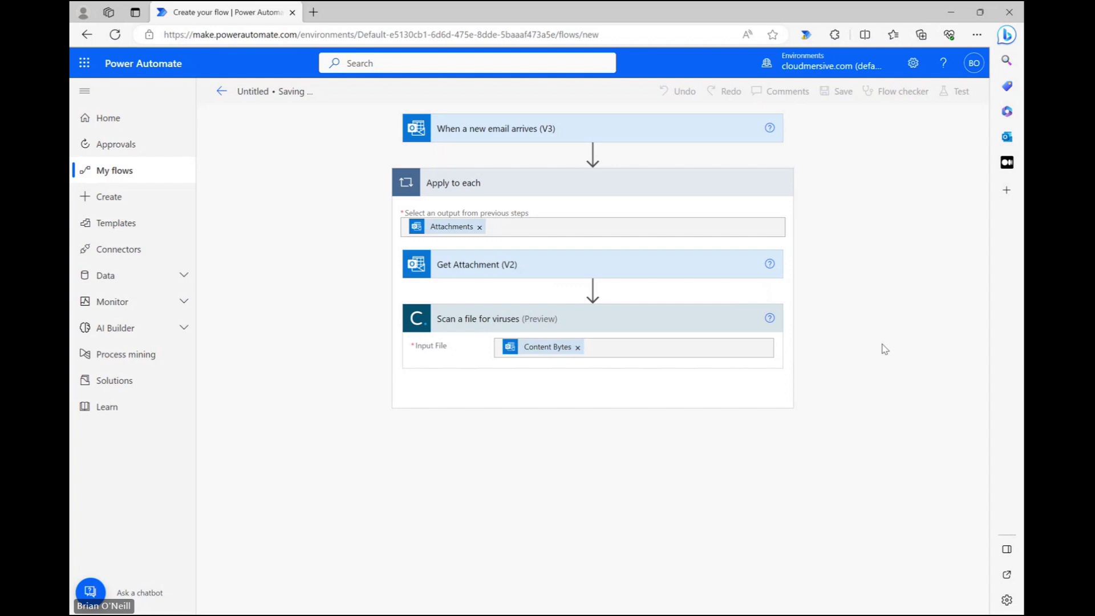
pyautogui.click(961, 92)
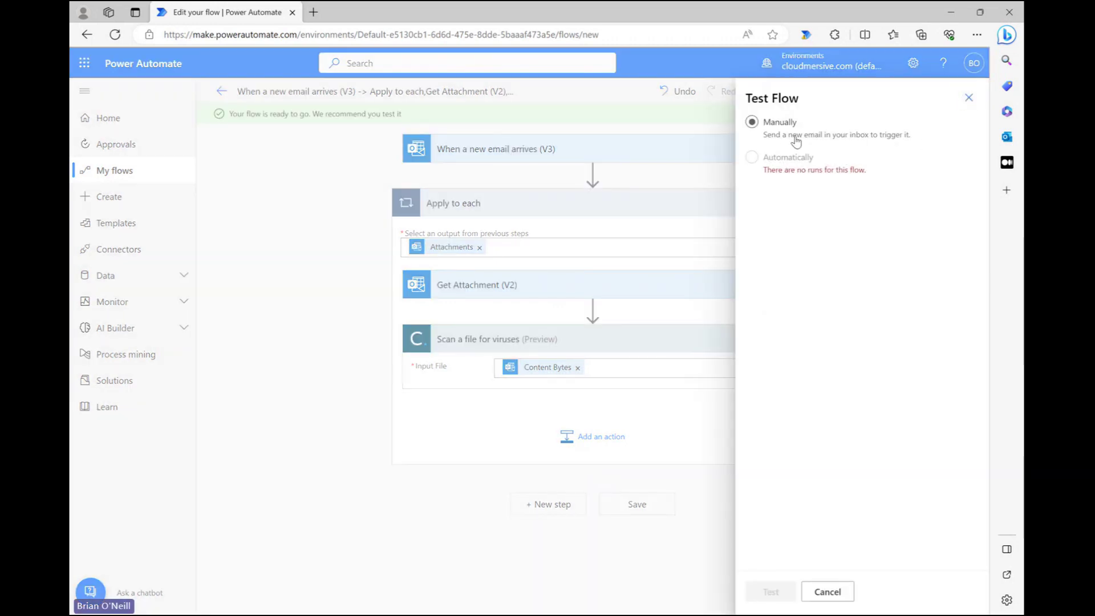
pyautogui.click(796, 141)
pyautogui.click(770, 592)
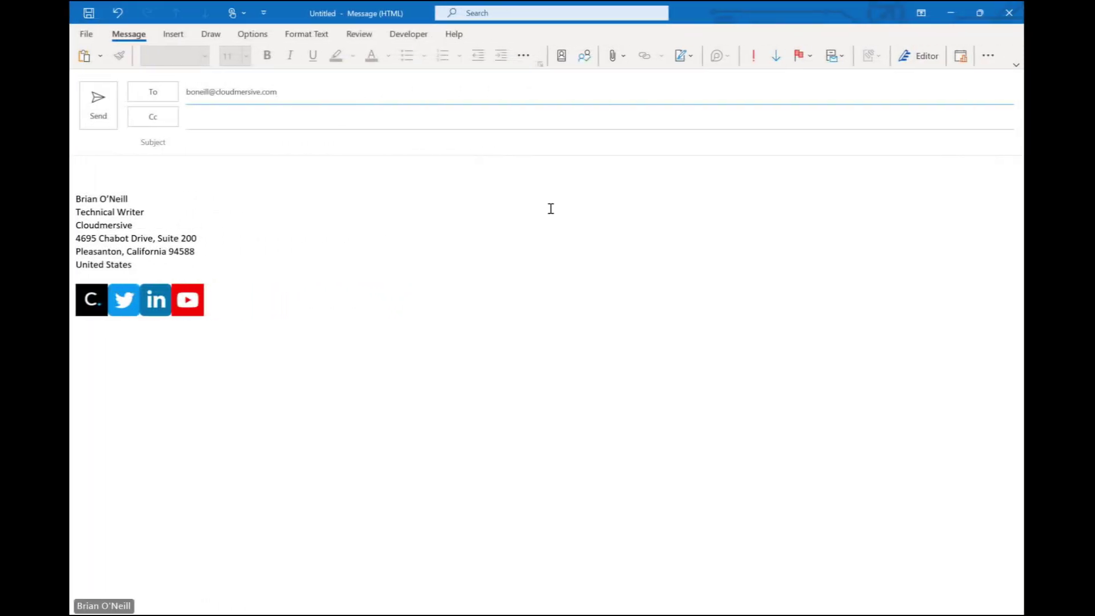
# Attach 'spreadsheet with image' to the new Outlook message and send it
pyautogui.click(551, 209)
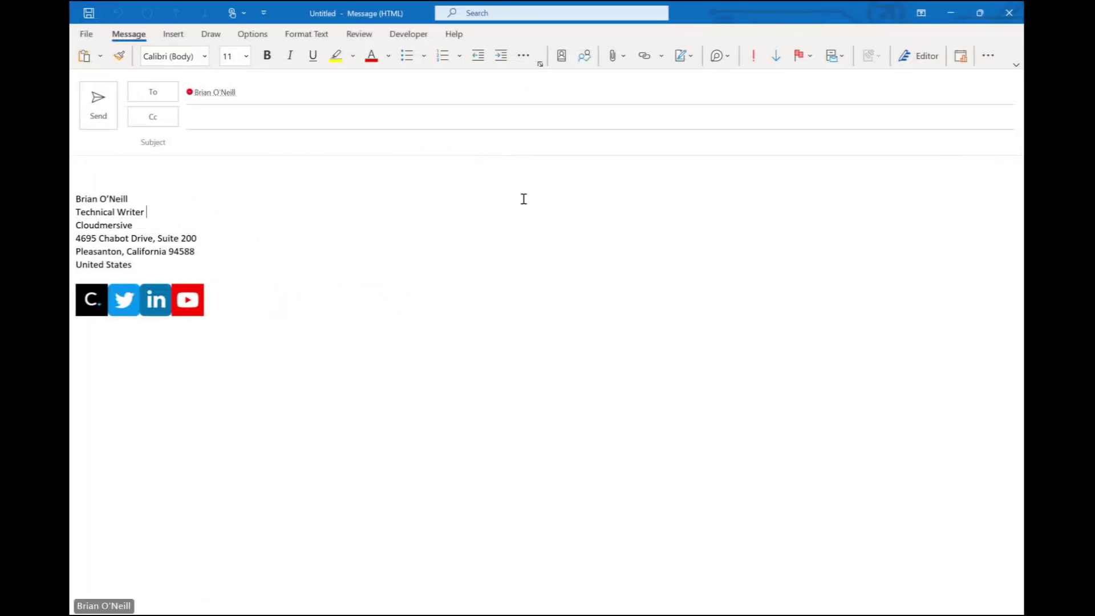
pyautogui.click(425, 173)
pyautogui.click(612, 56)
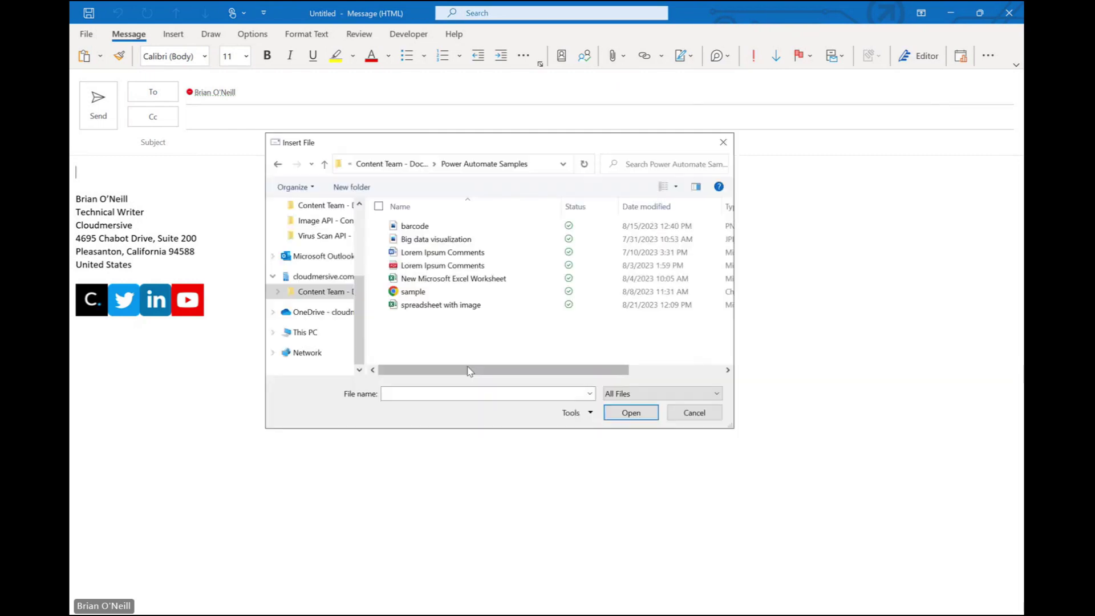
pyautogui.doubleClick(465, 306)
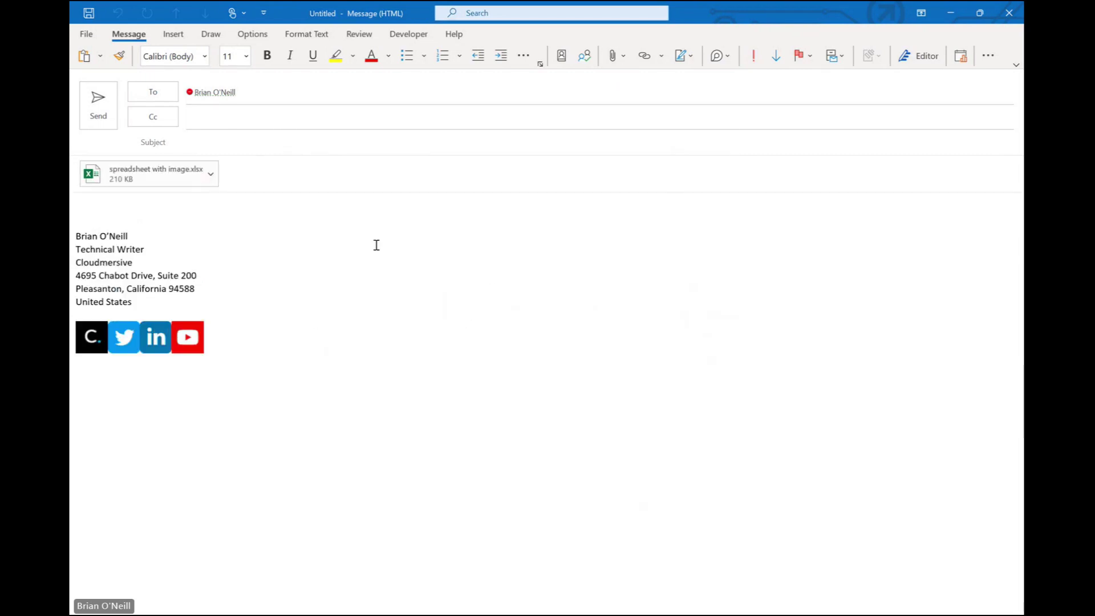
pyautogui.click(89, 115)
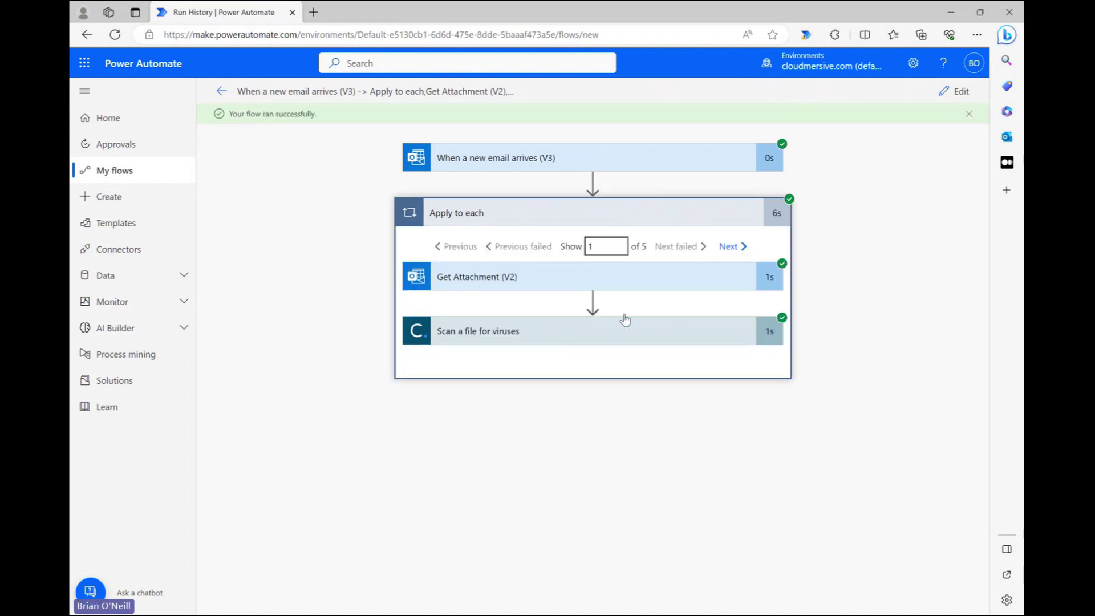
# Expand the Scan a file for viruses run output and select its CleanResult value Yes
pyautogui.click(624, 318)
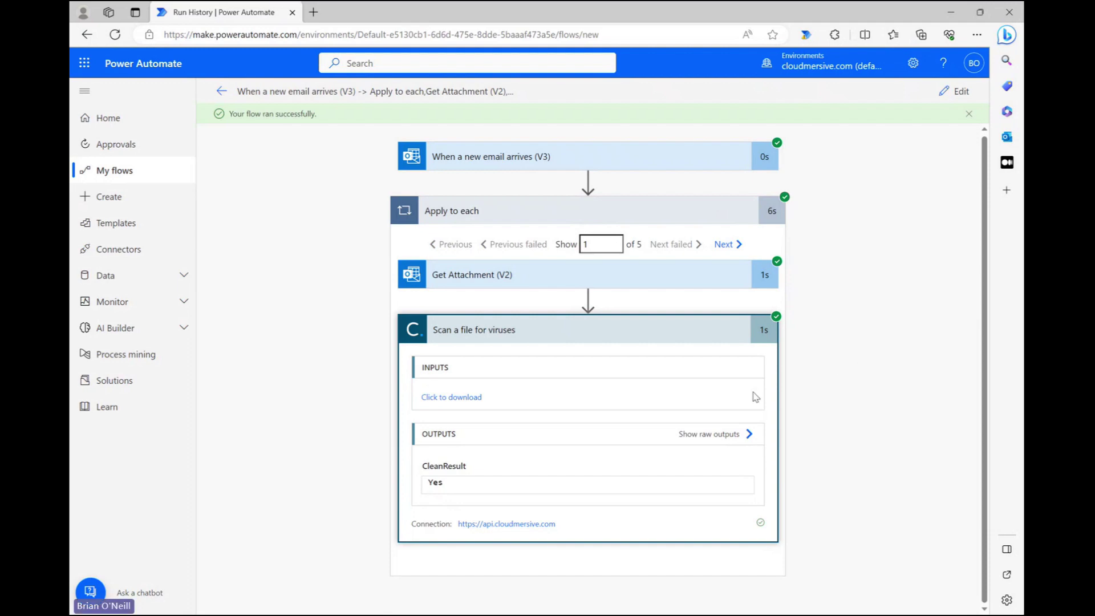
pyautogui.moveTo(451, 484); pyautogui.dragTo(425, 485)
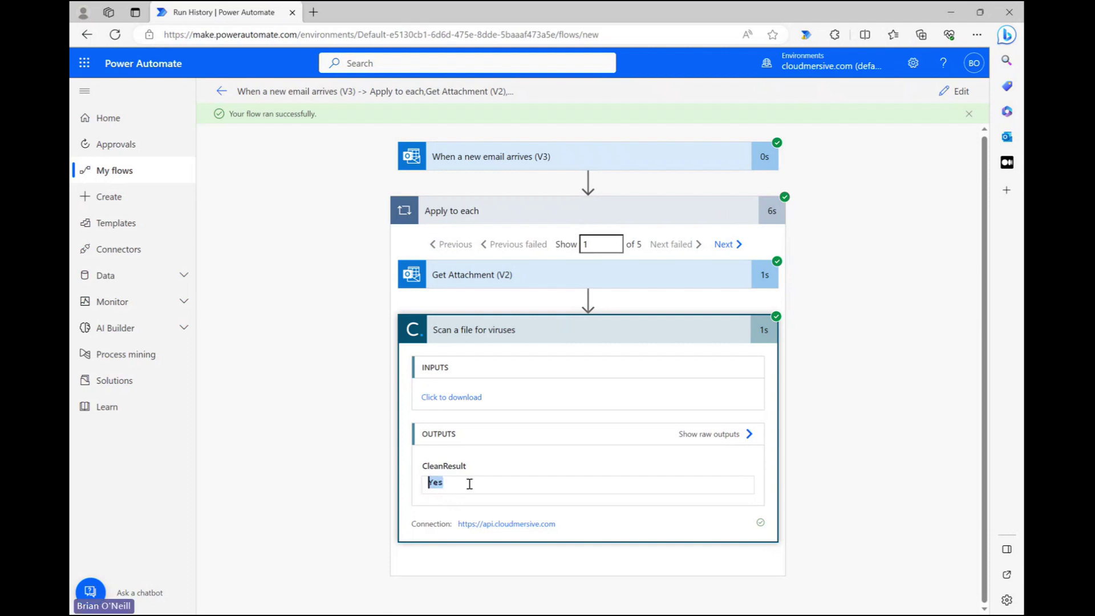